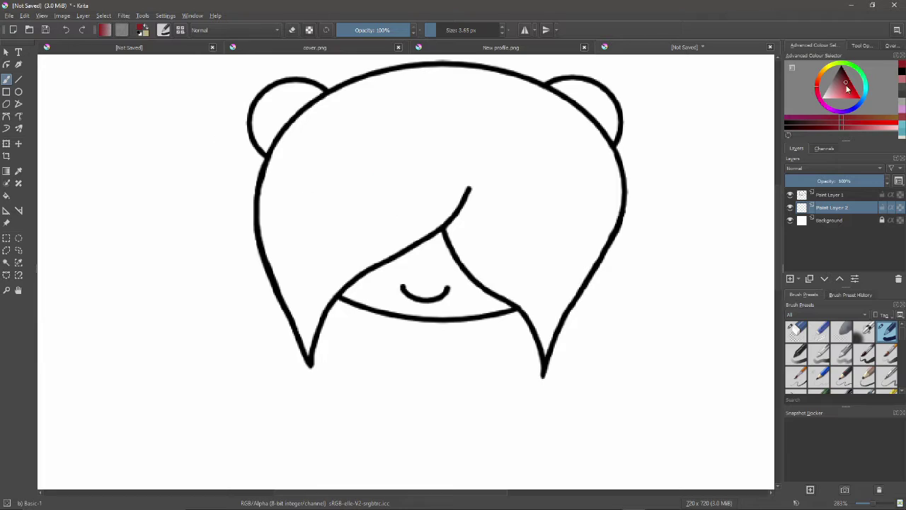
Pick a red in the colour selector and paint the first stroke over the left hair
click(845, 86)
drag(398, 170, 384, 201)
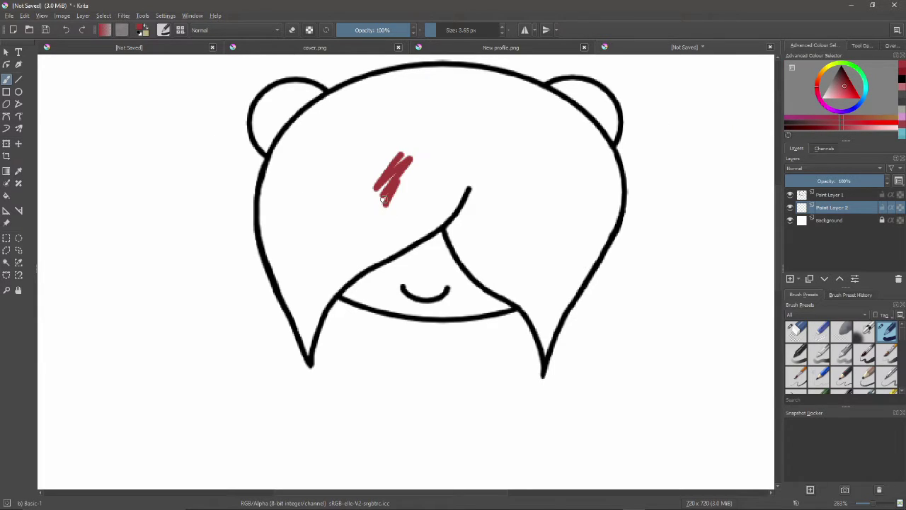
key(ctrl+z)
click(842, 88)
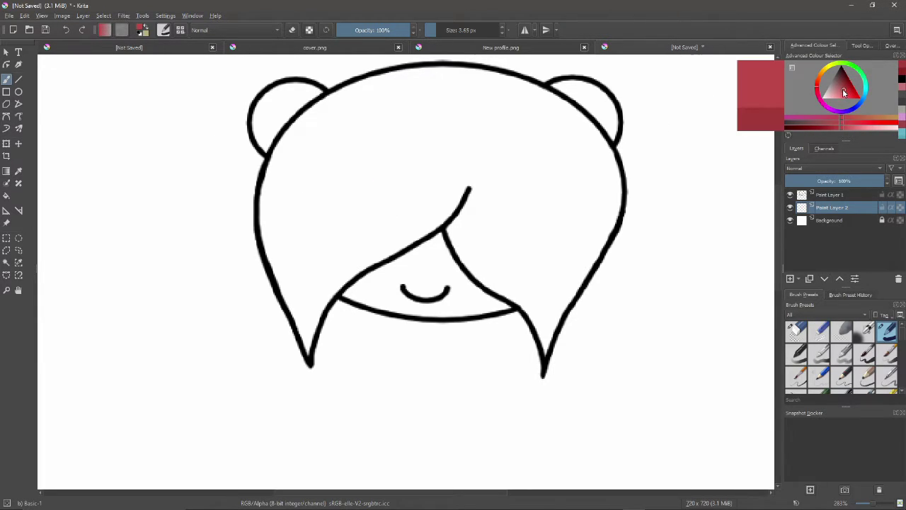
drag(381, 163, 340, 216)
Widen the brush to about 21 px and fill the rest of the hair red, including the right strand
drag(459, 23, 444, 27)
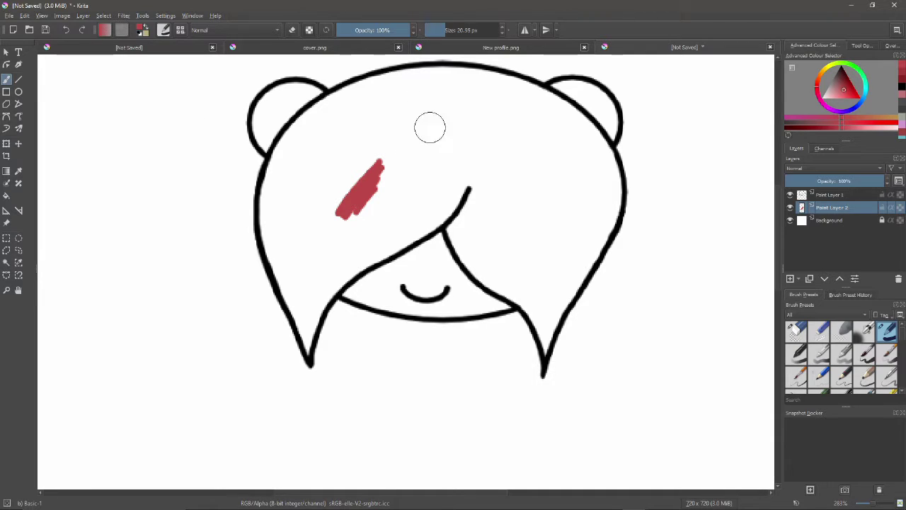
mouse_move(429, 127)
mouse_down()
mouse_move(397, 212)
mouse_move(354, 257)
mouse_move(418, 237)
mouse_move(453, 191)
mouse_move(471, 152)
mouse_move(306, 316)
mouse_move(281, 277)
mouse_move(274, 219)
mouse_move(301, 129)
mouse_move(414, 74)
mouse_move(318, 170)
mouse_move(311, 276)
mouse_move(335, 148)
mouse_up()
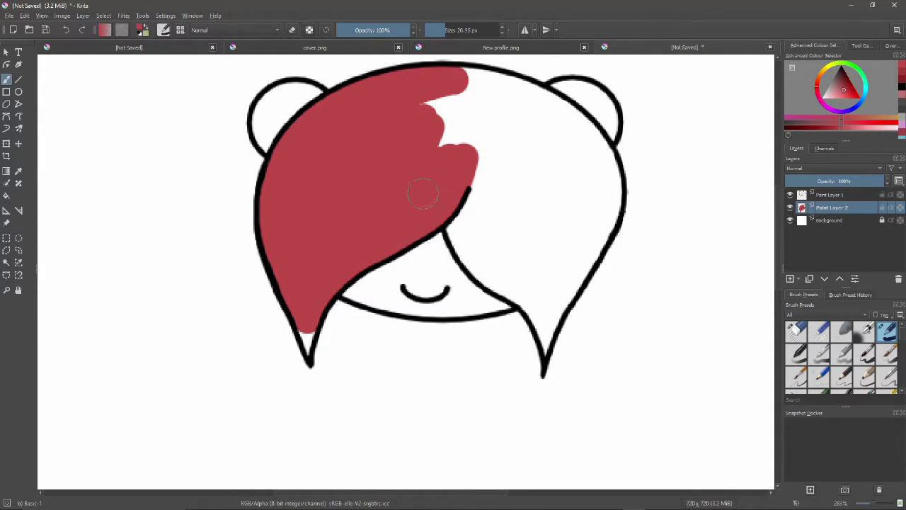
mouse_move(421, 192)
mouse_down()
mouse_move(478, 199)
mouse_move(468, 245)
mouse_move(501, 241)
mouse_up()
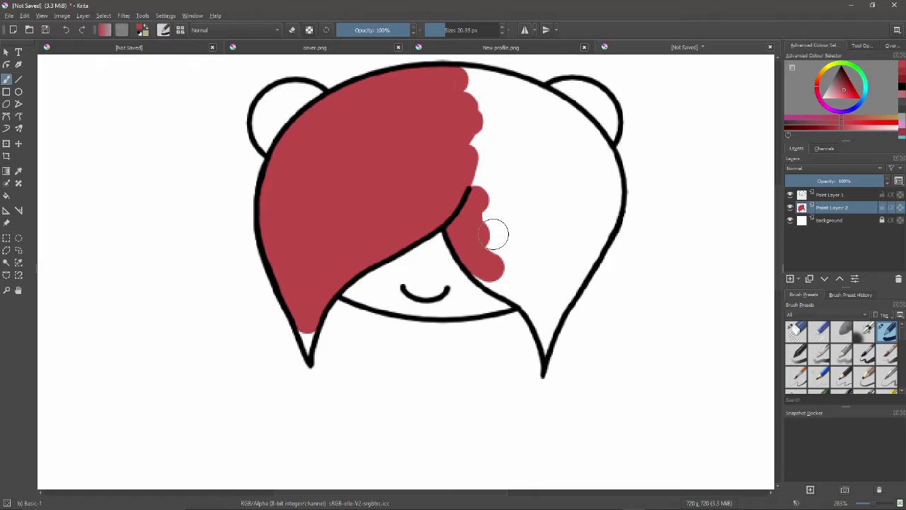
drag(488, 131, 507, 207)
key(e)
click(887, 330)
mouse_move(513, 152)
mouse_down()
mouse_move(496, 262)
mouse_move(517, 298)
mouse_move(550, 308)
mouse_move(534, 233)
mouse_move(581, 196)
mouse_move(595, 238)
mouse_move(606, 203)
mouse_move(566, 124)
mouse_move(536, 227)
mouse_move(592, 183)
mouse_move(611, 198)
mouse_move(514, 142)
mouse_move(482, 74)
mouse_move(562, 116)
mouse_move(538, 153)
mouse_up()
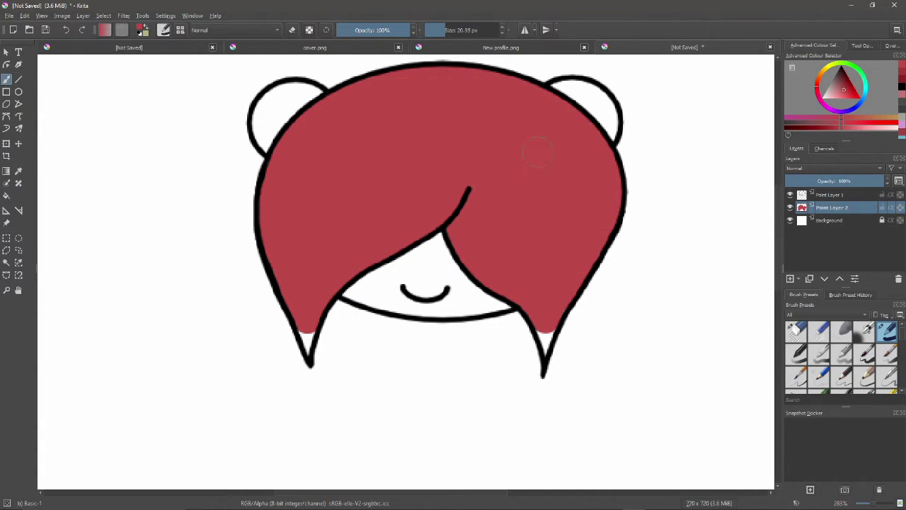
With a 1.8 px brush, draw thin darker-red lines along the left hair and right strand
drag(449, 35, 429, 32)
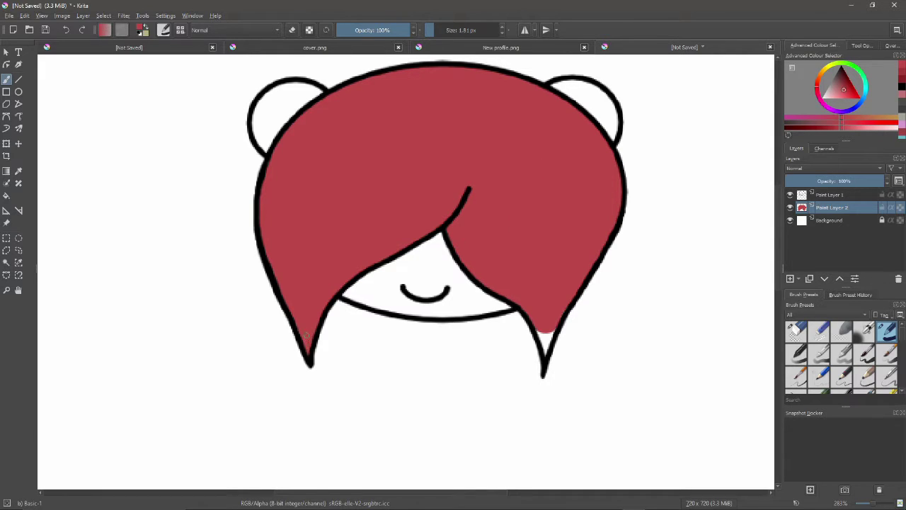
drag(542, 330, 552, 333)
click(844, 87)
drag(382, 209, 404, 177)
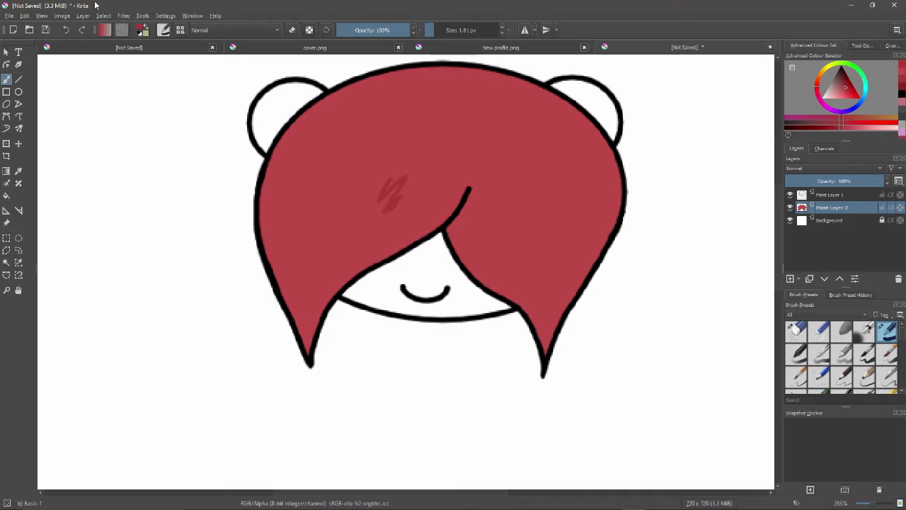
key(ctrl+z)
mouse_move(308, 356)
mouse_down()
mouse_move(292, 267)
mouse_move(411, 77)
mouse_move(464, 65)
mouse_up()
mouse_move(468, 190)
mouse_down()
mouse_move(473, 249)
mouse_move(517, 306)
mouse_up()
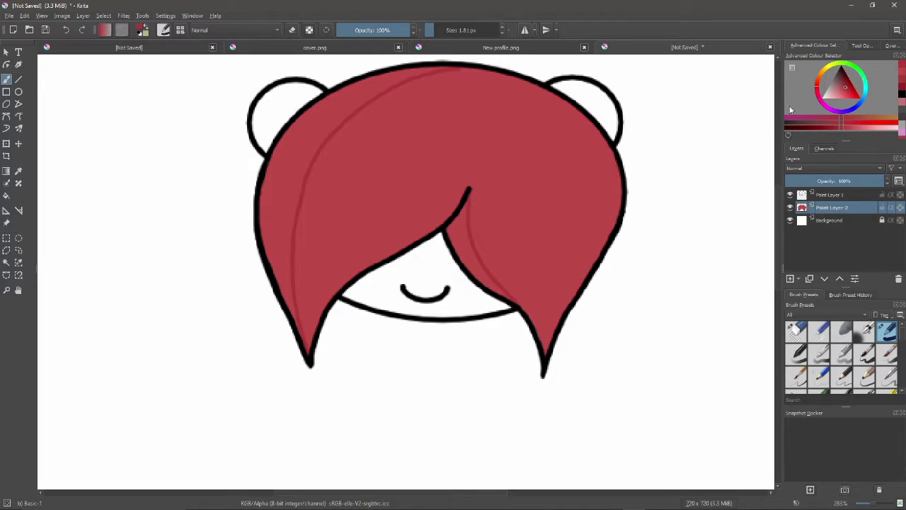
Shade the left hair and the right strand's inner edge at about 12 px, refining at 1.3 px
drag(442, 29, 467, 29)
mouse_move(283, 170)
mouse_down()
mouse_move(291, 223)
mouse_move(269, 205)
mouse_move(329, 102)
mouse_move(381, 82)
mouse_move(305, 161)
mouse_move(274, 251)
mouse_move(283, 284)
mouse_up()
mouse_move(463, 209)
mouse_down()
mouse_move(462, 253)
mouse_move(476, 271)
mouse_up()
drag(461, 29, 428, 29)
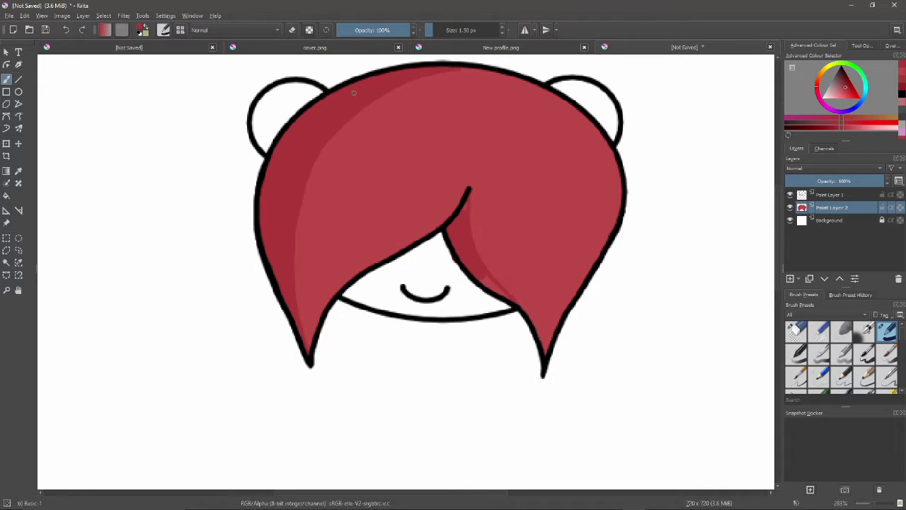
drag(463, 217, 492, 286)
click(840, 90)
Paint a lighter red highlight band across the upper hair with a 7 px brush, extending it leftward
click(438, 30)
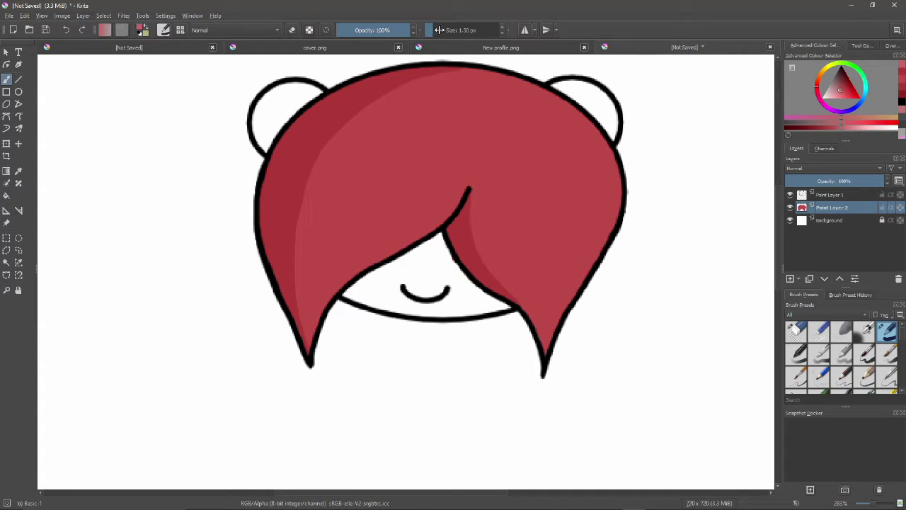
mouse_move(331, 145)
mouse_down()
mouse_move(388, 163)
mouse_move(529, 168)
mouse_up()
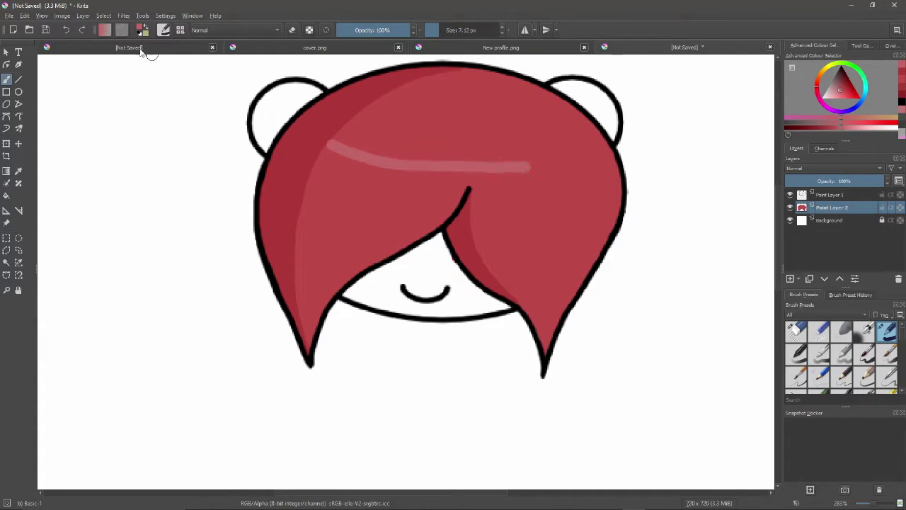
key(ctrl+z)
mouse_move(326, 145)
mouse_down()
mouse_move(411, 173)
mouse_move(538, 174)
mouse_up()
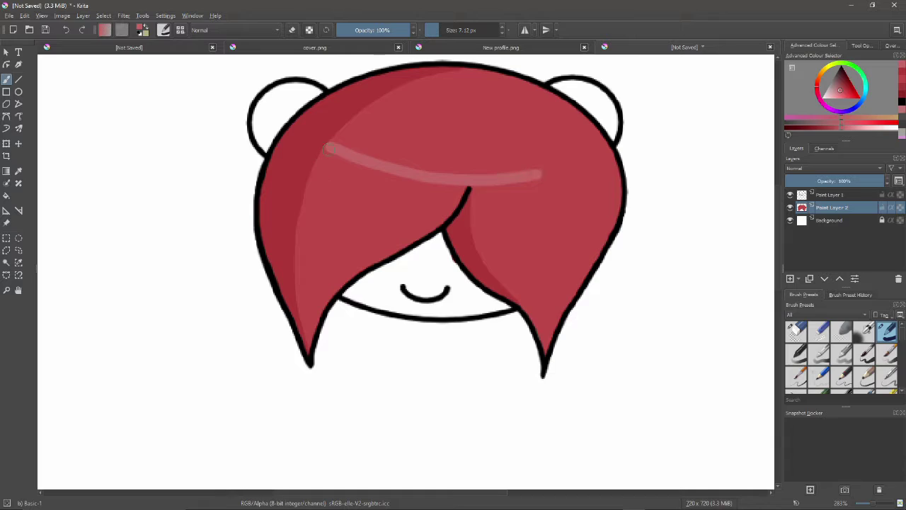
mouse_move(327, 145)
mouse_down()
mouse_move(304, 210)
mouse_move(433, 224)
mouse_move(475, 187)
mouse_move(476, 227)
mouse_move(543, 191)
mouse_move(547, 174)
mouse_move(490, 198)
mouse_move(499, 212)
mouse_move(519, 182)
mouse_move(322, 191)
mouse_move(340, 206)
mouse_move(415, 211)
mouse_move(443, 191)
mouse_move(347, 166)
mouse_move(384, 184)
mouse_up()
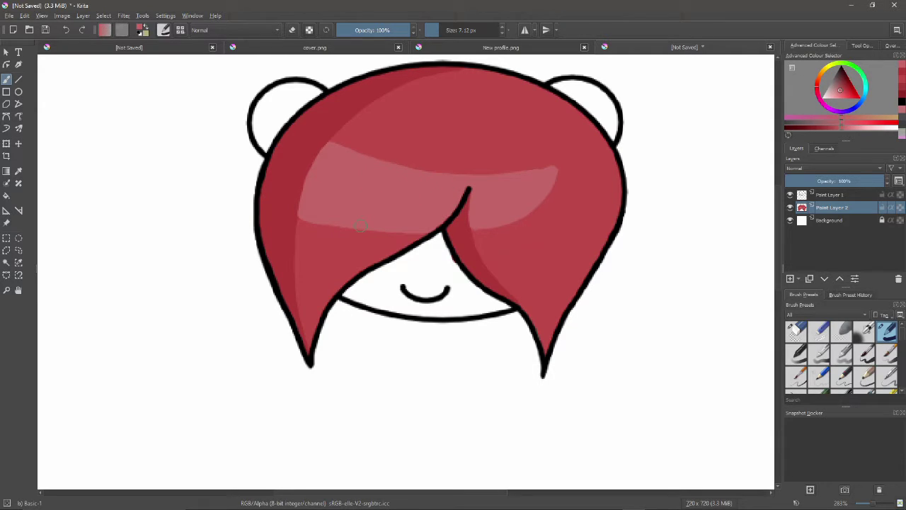
mouse_move(337, 151)
mouse_down()
mouse_move(301, 186)
mouse_move(298, 213)
mouse_move(310, 157)
mouse_move(325, 144)
mouse_up()
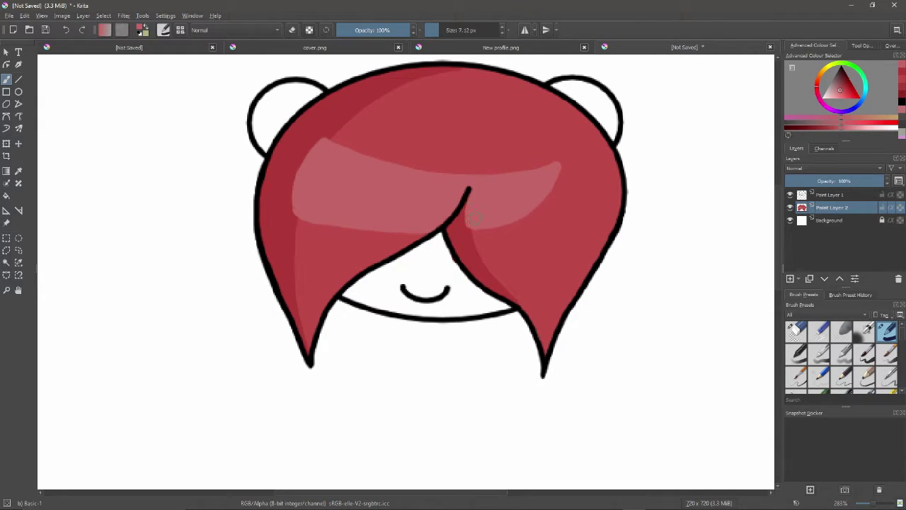
Paint pale pink inside and around both bear-bun ears, undoing a stray flood fill
drag(835, 89, 831, 93)
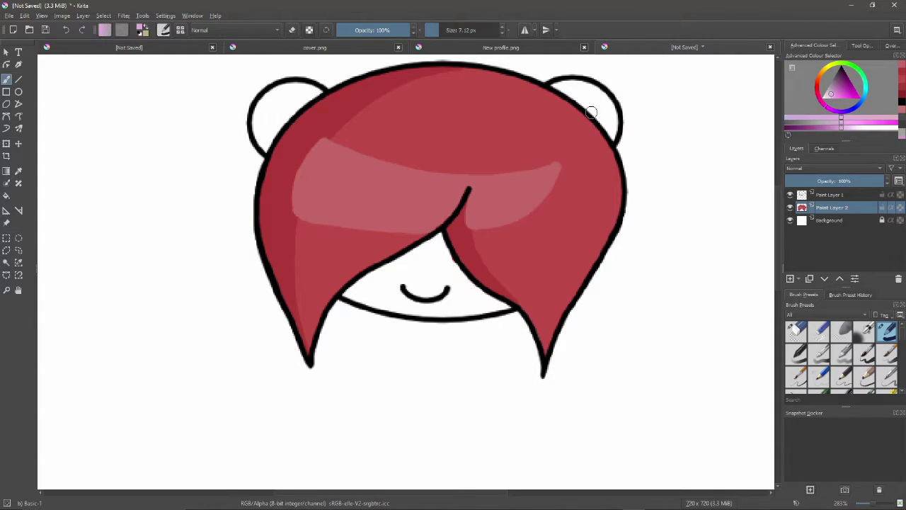
drag(576, 99, 593, 114)
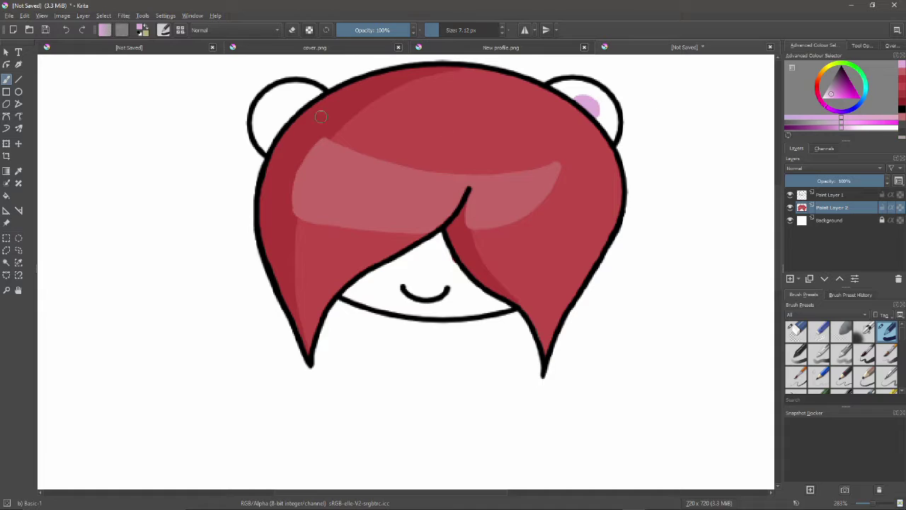
mouse_move(279, 127)
mouse_down()
mouse_move(297, 103)
mouse_move(290, 112)
mouse_up()
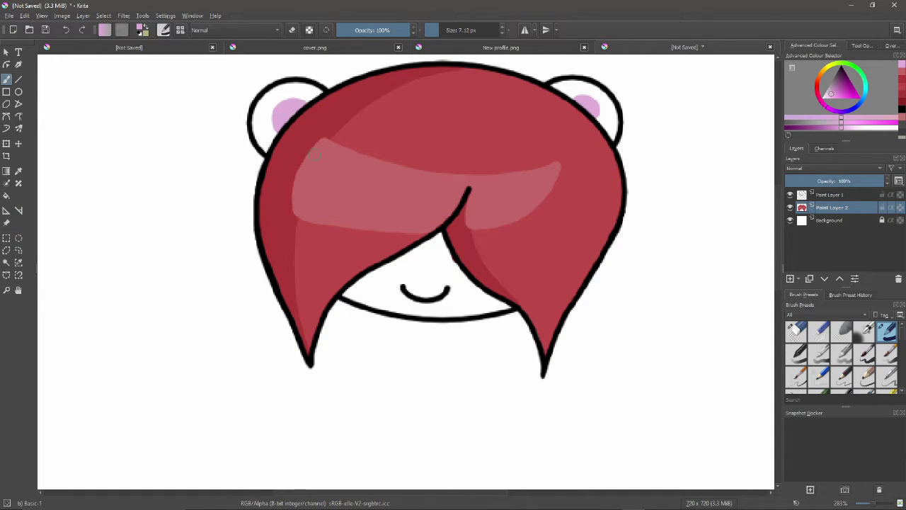
key(f)
click(72, 122)
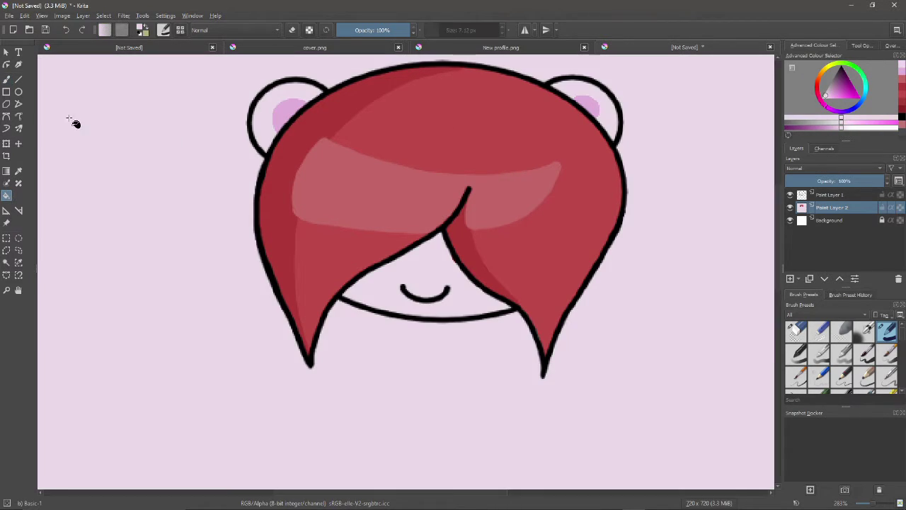
key(ctrl+z)
key(b)
mouse_move(266, 134)
mouse_down()
mouse_move(263, 126)
mouse_move(263, 141)
mouse_move(265, 102)
mouse_move(257, 116)
mouse_move(265, 95)
mouse_move(317, 91)
mouse_up()
mouse_move(557, 87)
mouse_down()
mouse_move(591, 92)
mouse_move(604, 121)
mouse_move(609, 107)
mouse_up()
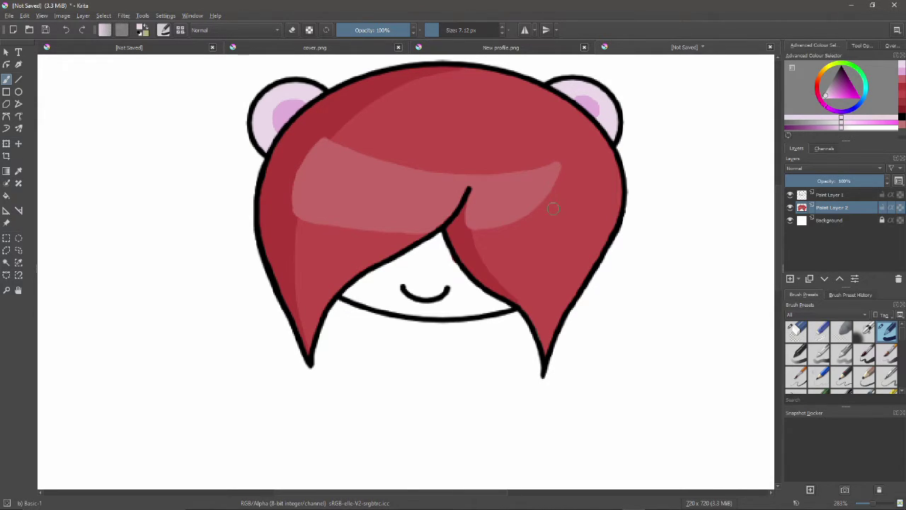
ctrl+click(567, 185)
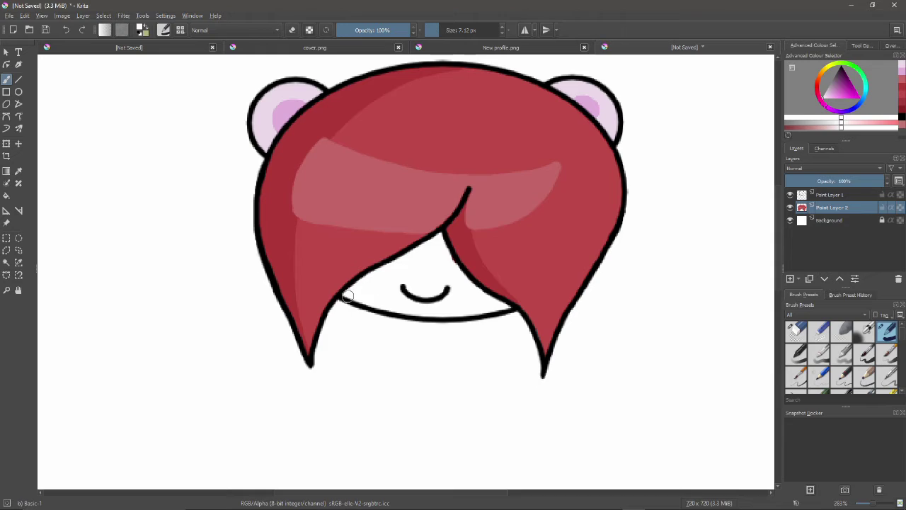
Flood-fill the white background light pink, undoing fills that tinted the hair
click(7, 196)
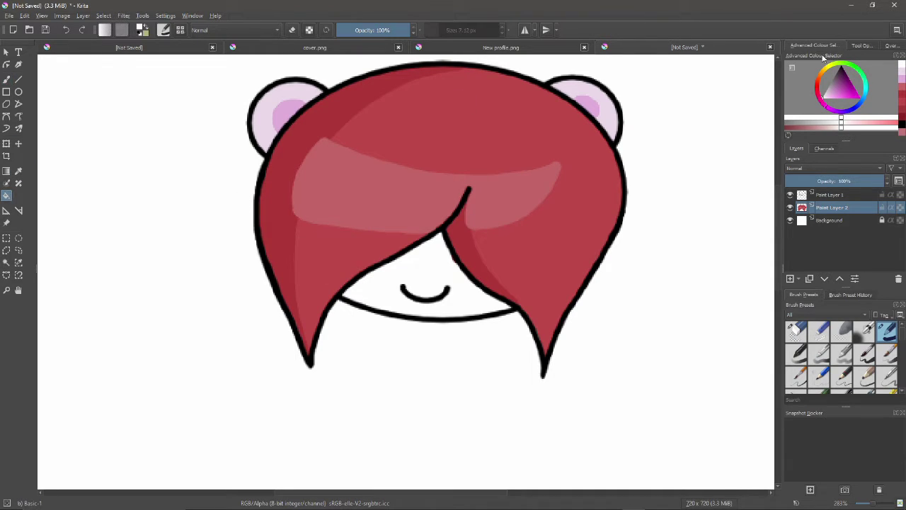
click(836, 90)
click(706, 172)
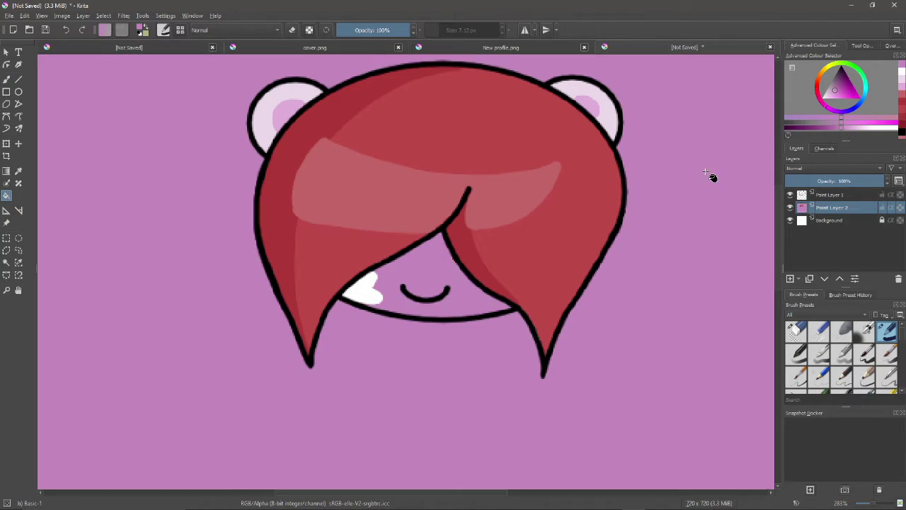
click(834, 92)
click(734, 199)
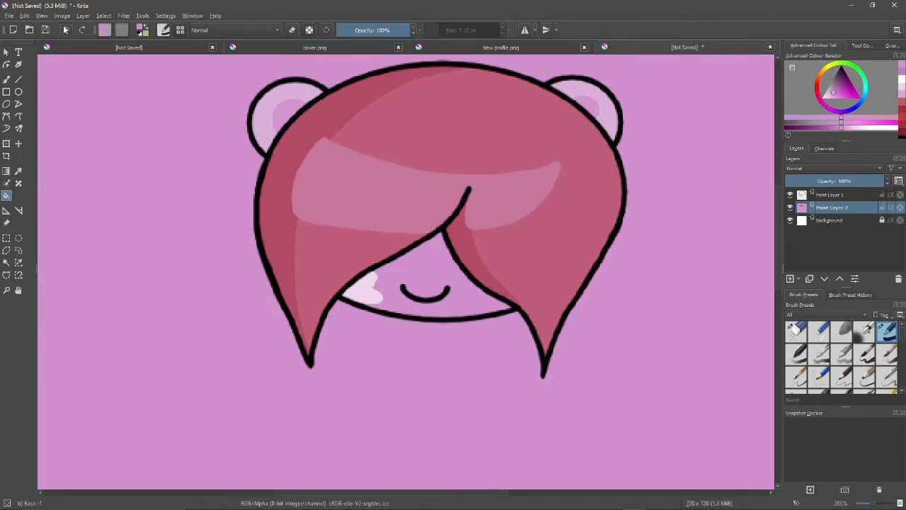
key(ctrl+z)
click(180, 159)
key(ctrl+z)
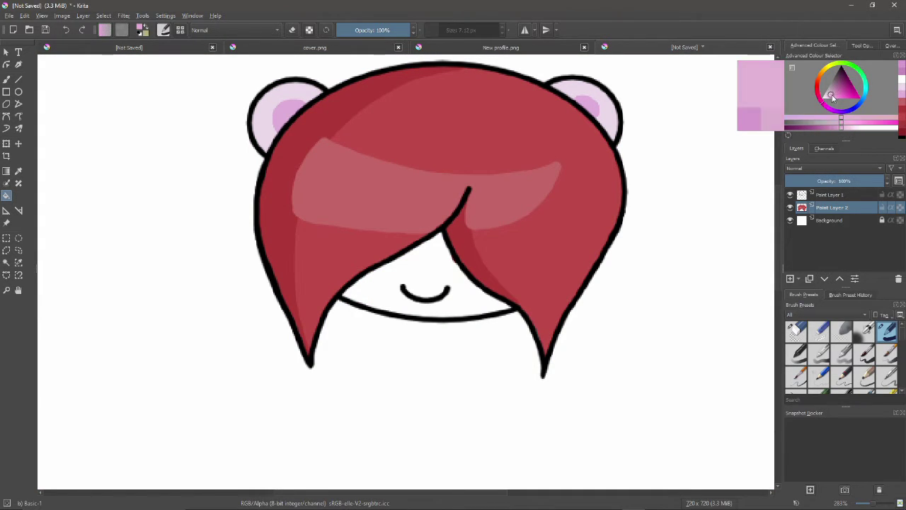
click(402, 221)
Repaint the face white with the brush where the pink spilled onto it
key(b)
click(821, 98)
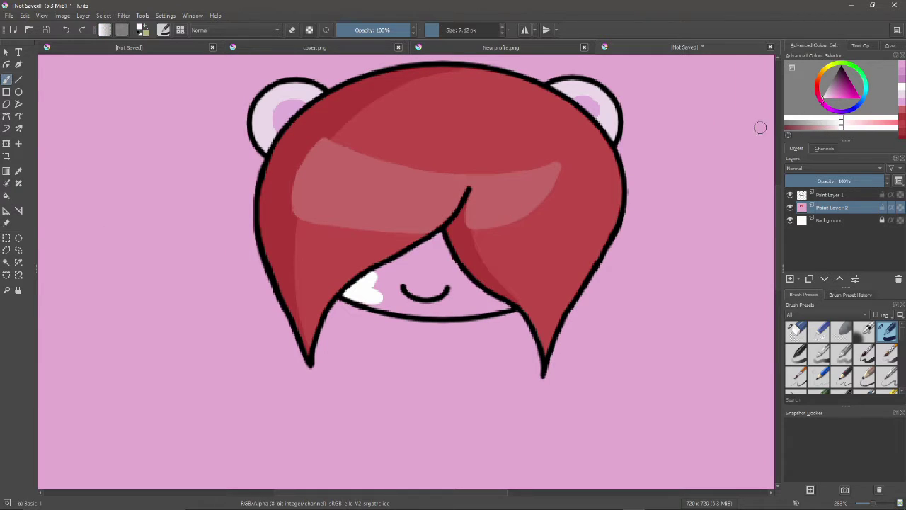
mouse_move(368, 281)
mouse_down()
mouse_move(438, 237)
mouse_move(390, 290)
mouse_move(445, 267)
mouse_move(504, 306)
mouse_move(393, 310)
mouse_move(374, 292)
mouse_move(472, 299)
mouse_move(464, 303)
mouse_up()
scroll(677, 237, down, 1)
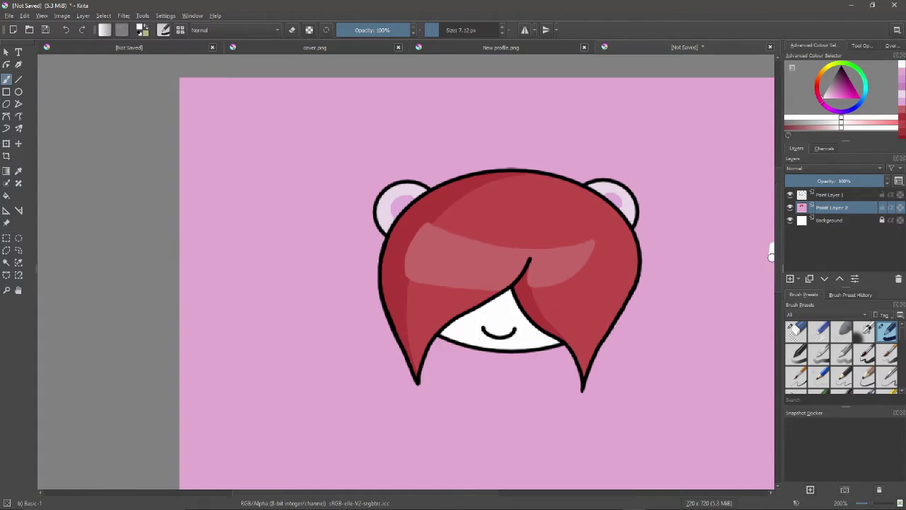
scroll(450, 495, right, 1)
scroll(777, 249, down, 1)
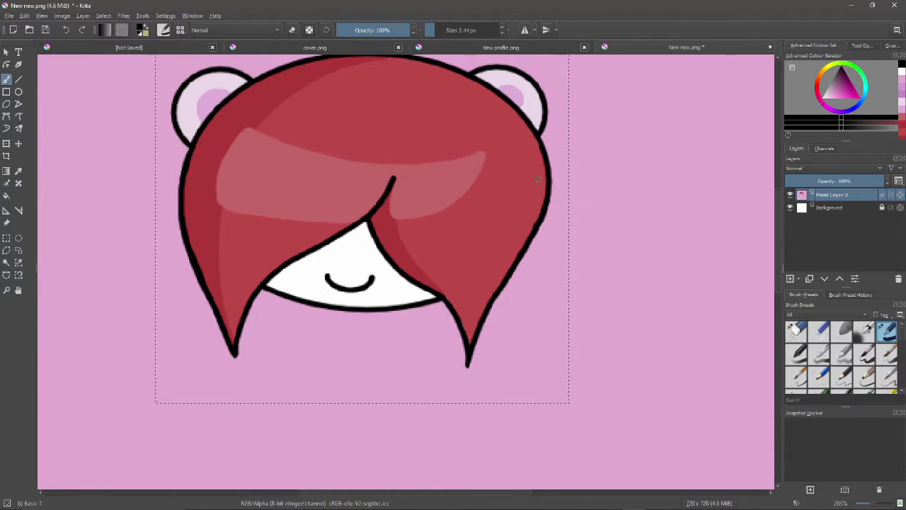
Draw the two body lines below the face and curved lines inside each hair strand
drag(309, 306, 273, 402)
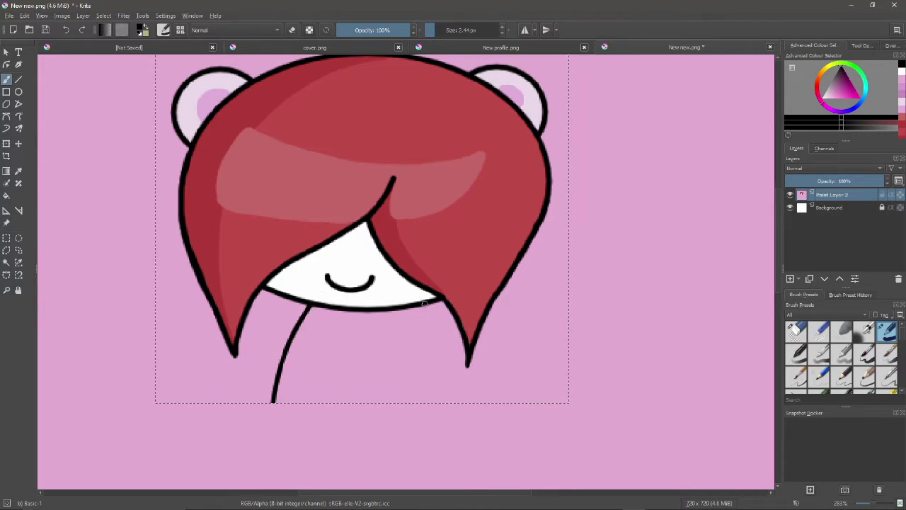
drag(410, 307, 437, 402)
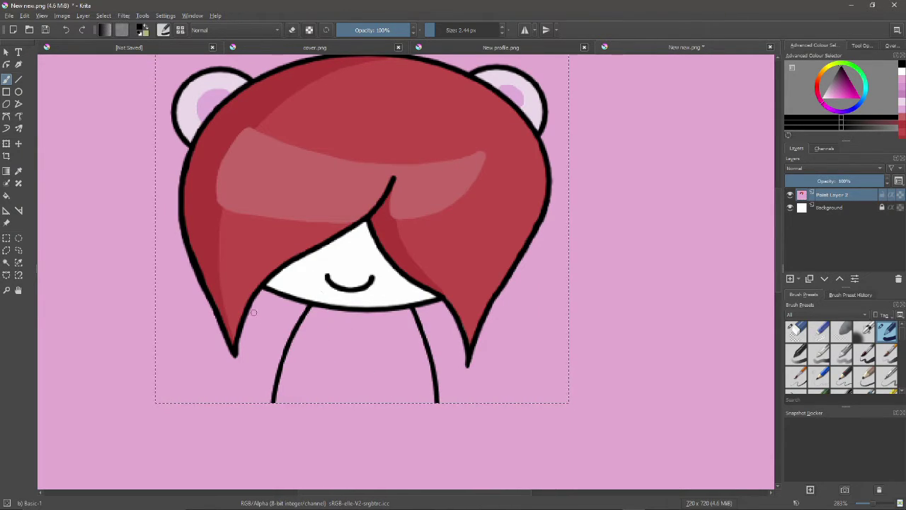
drag(242, 323, 265, 397)
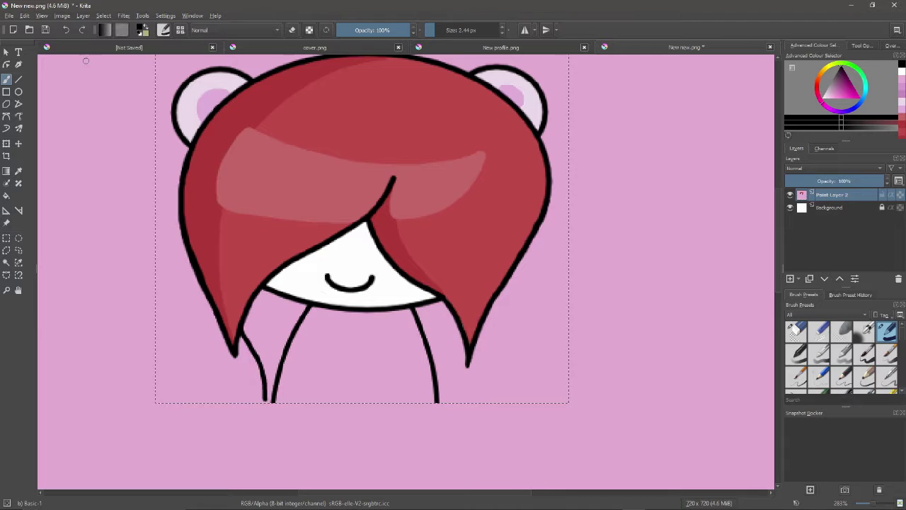
key(ctrl+z)
drag(248, 304, 273, 390)
drag(456, 326, 448, 360)
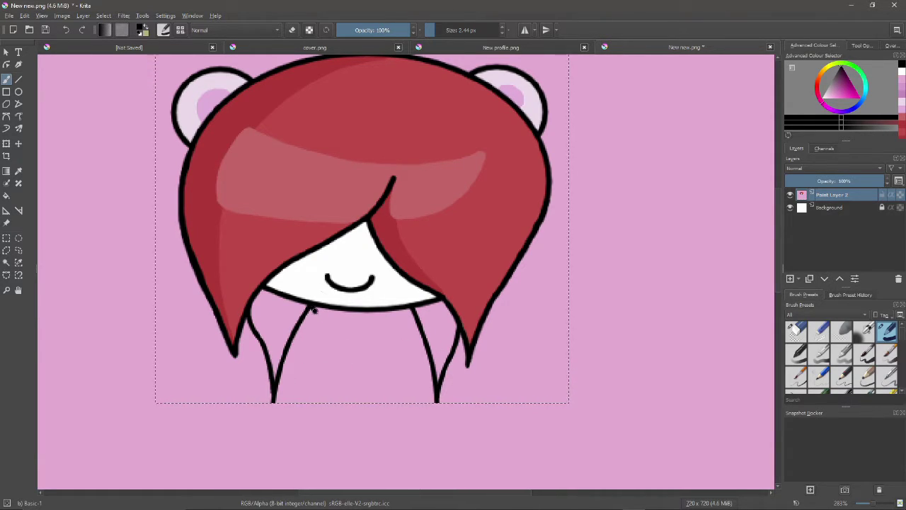
Sketch a V collar, sample the hair red, then undo the collar and button strokes
mouse_move(314, 309)
mouse_down()
mouse_move(347, 344)
mouse_move(318, 306)
mouse_up()
mouse_move(351, 336)
mouse_down()
mouse_move(388, 307)
mouse_move(363, 347)
mouse_move(394, 312)
mouse_up()
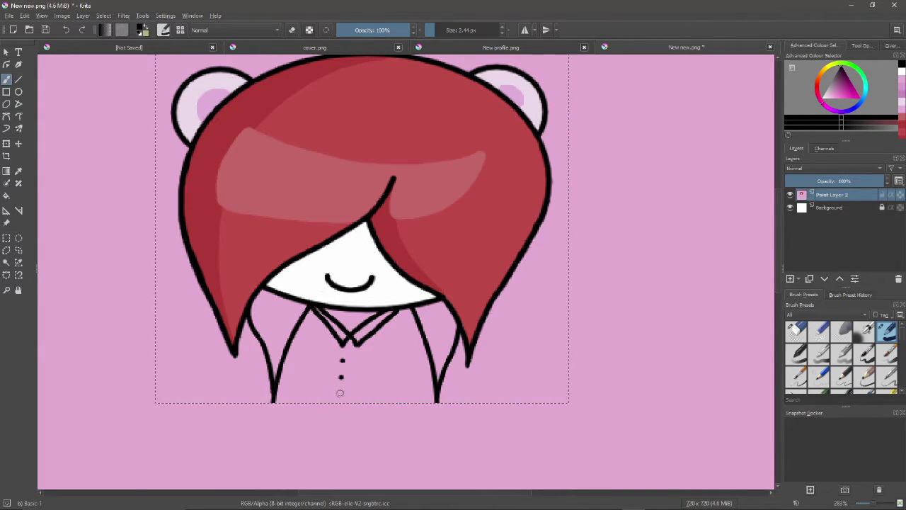
key(ctrl+z)
click(18, 171)
click(250, 234)
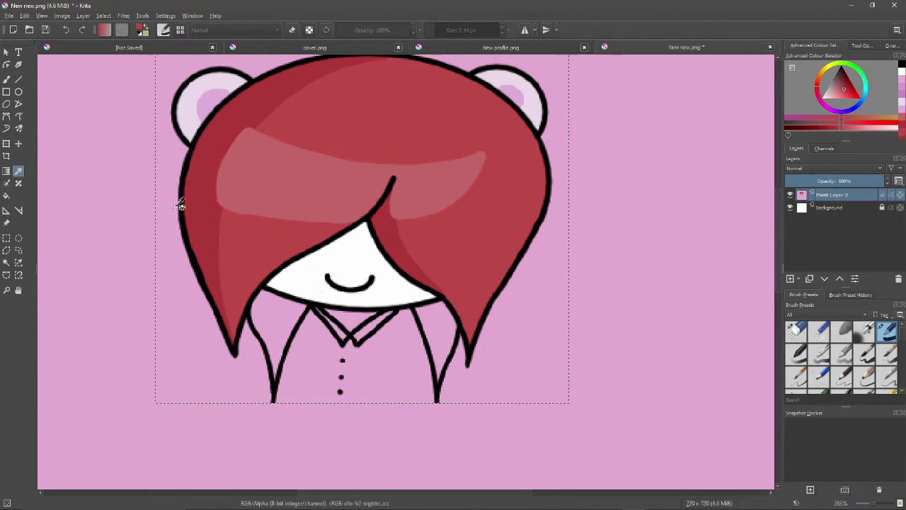
click(6, 79)
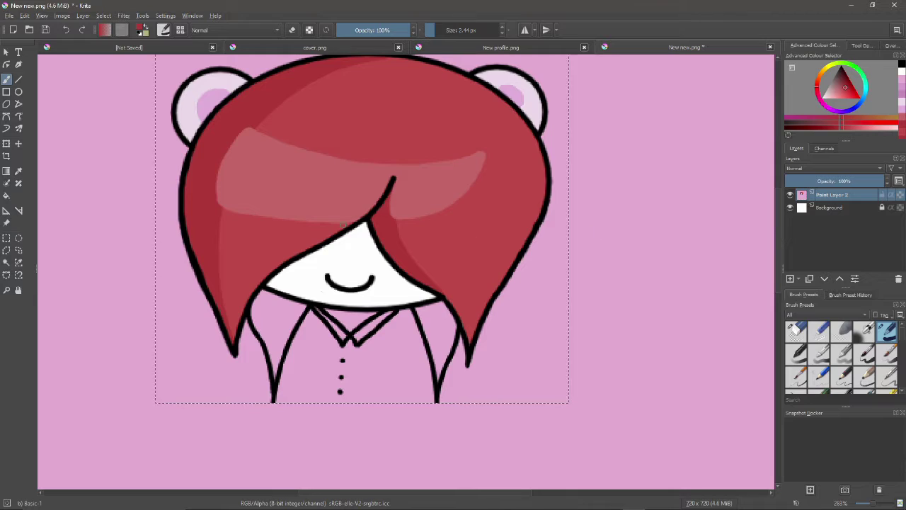
click(65, 31)
click(64, 31)
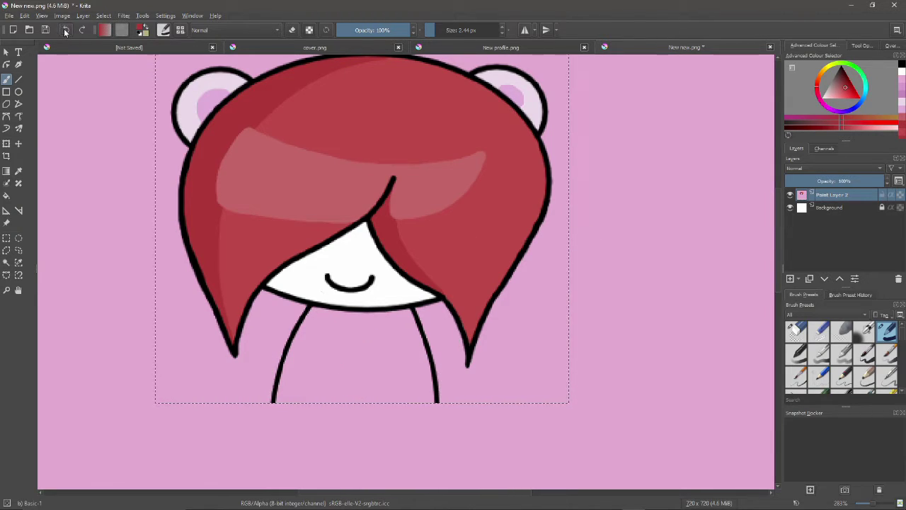
click(65, 31)
click(64, 31)
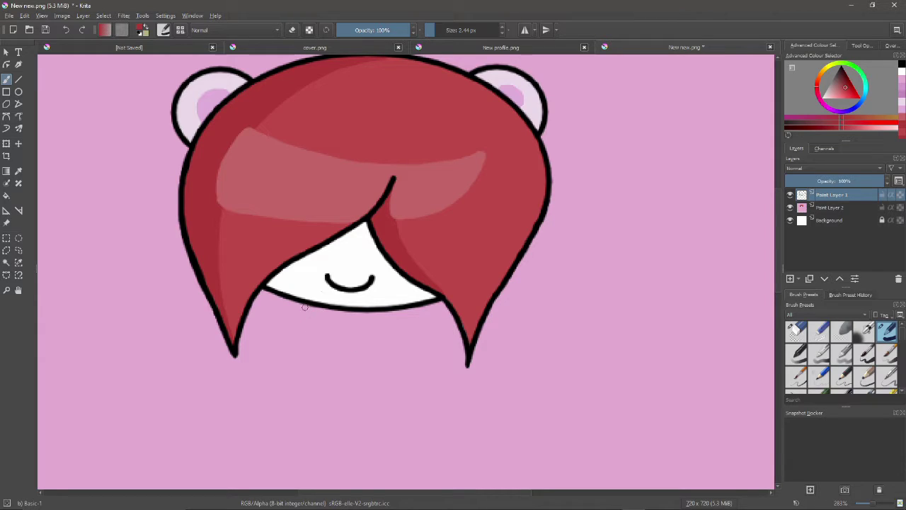
Switch to black and draw the left and right body lines below the face
key(d)
drag(308, 309, 265, 437)
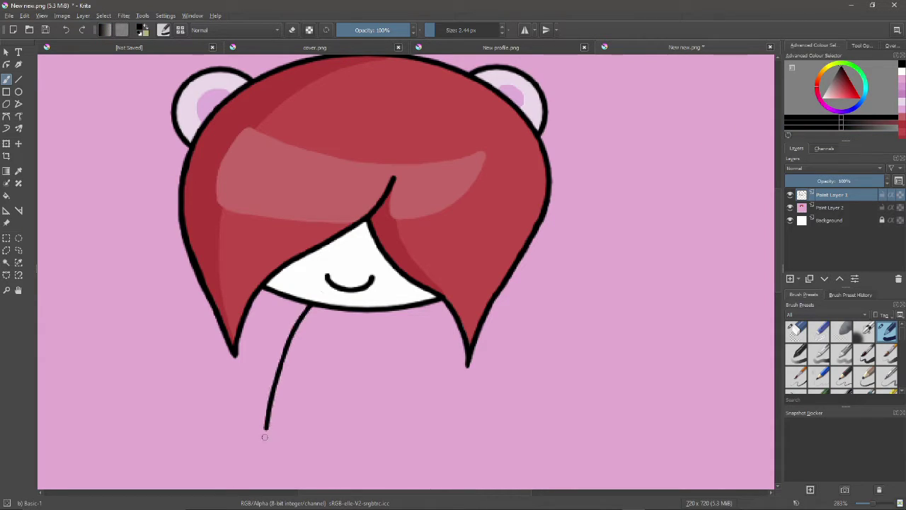
drag(402, 306, 424, 455)
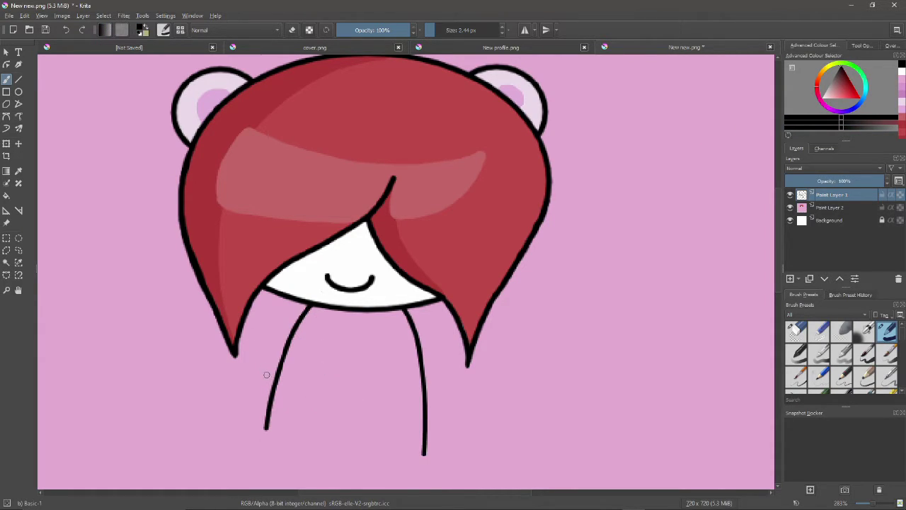
drag(267, 426, 267, 479)
click(66, 30)
drag(266, 427, 267, 465)
Draw the inner edges of the left and right hair strands
drag(249, 303, 268, 399)
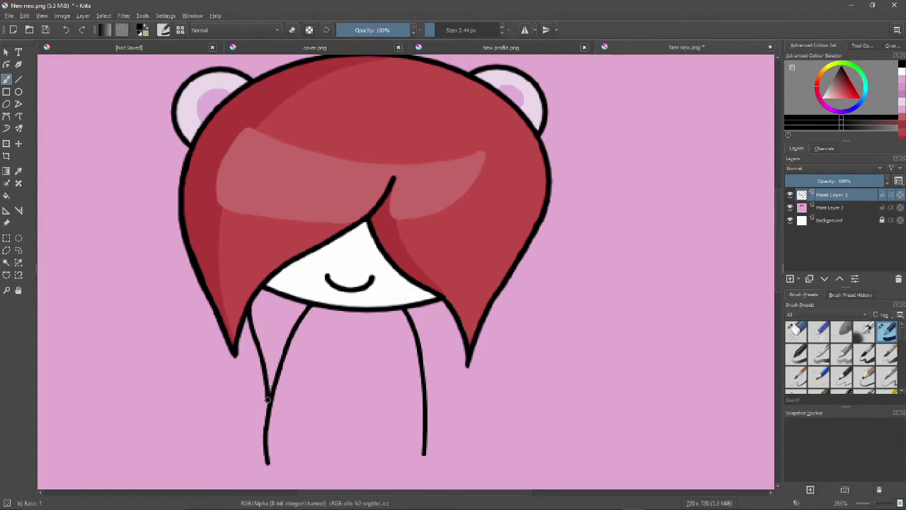
key(ctrl+z)
drag(248, 298, 270, 394)
key(ctrl+z)
drag(250, 300, 270, 384)
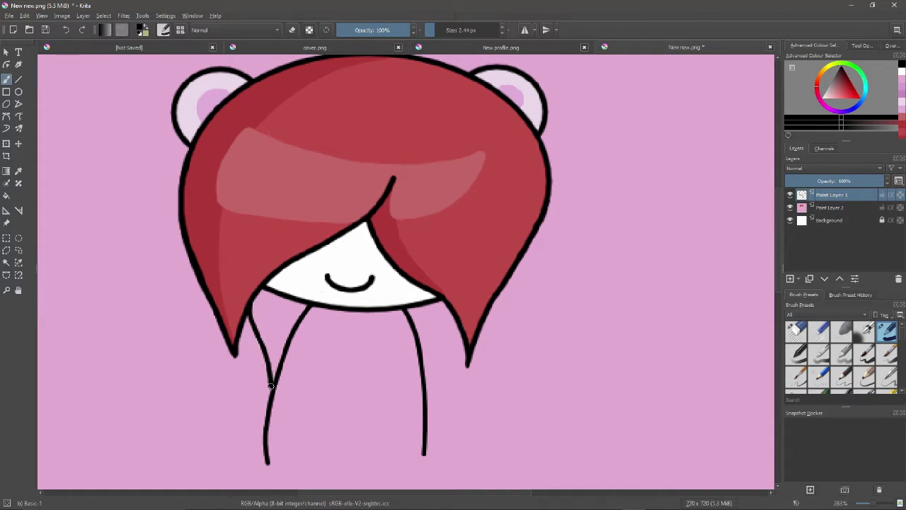
drag(456, 325, 426, 398)
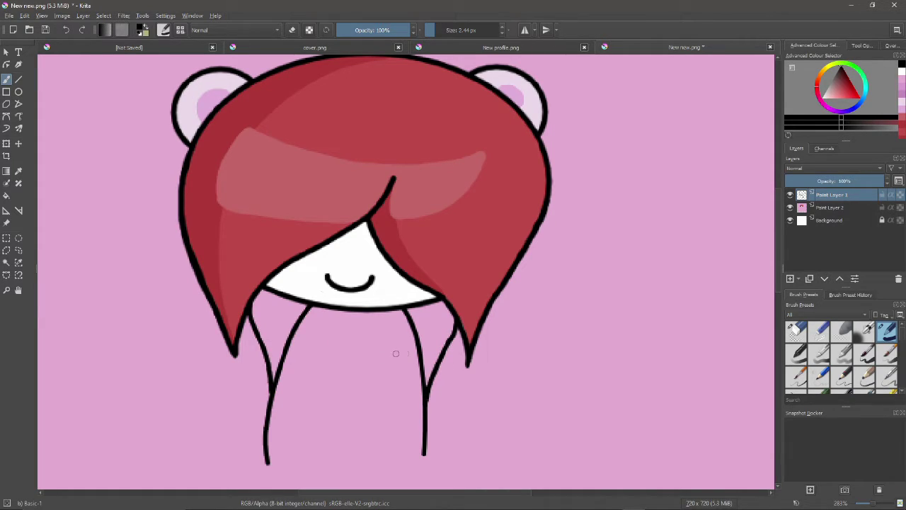
Draw a V collar under the face and three button dots down the front
mouse_move(315, 306)
mouse_down()
mouse_move(347, 345)
mouse_move(322, 305)
mouse_move(347, 345)
mouse_move(338, 320)
mouse_move(349, 324)
mouse_move(359, 346)
mouse_move(386, 309)
mouse_up()
click(68, 29)
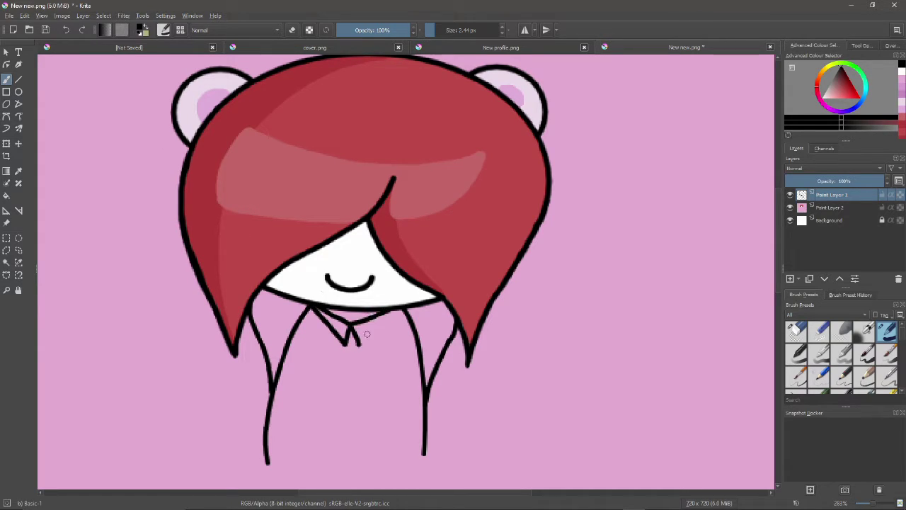
mouse_move(360, 338)
mouse_down()
mouse_move(365, 344)
mouse_move(401, 309)
mouse_up()
click(347, 366)
click(347, 393)
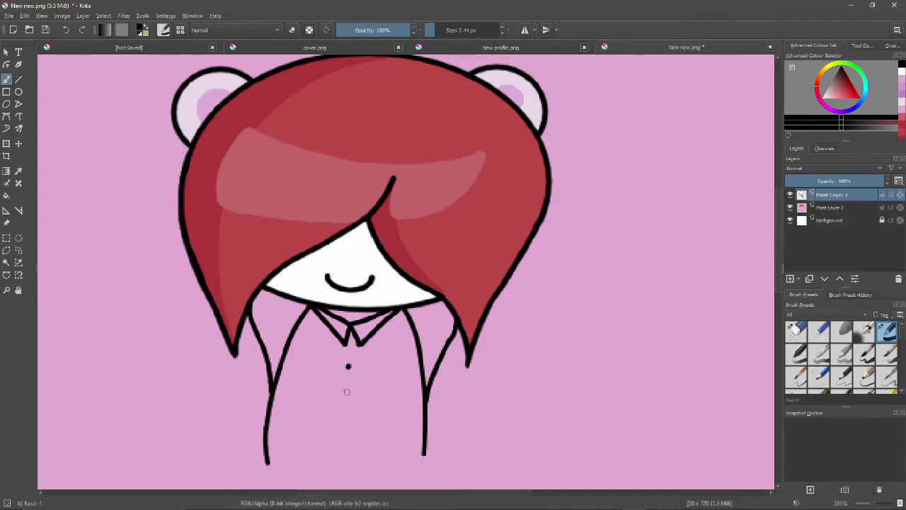
click(347, 416)
Draw the left and right shirt fold lines
drag(310, 362, 298, 458)
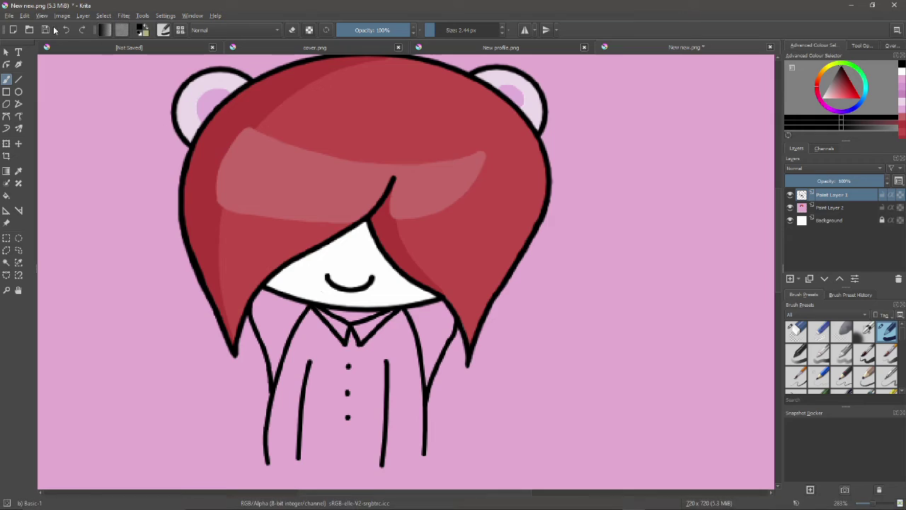
drag(394, 363, 390, 464)
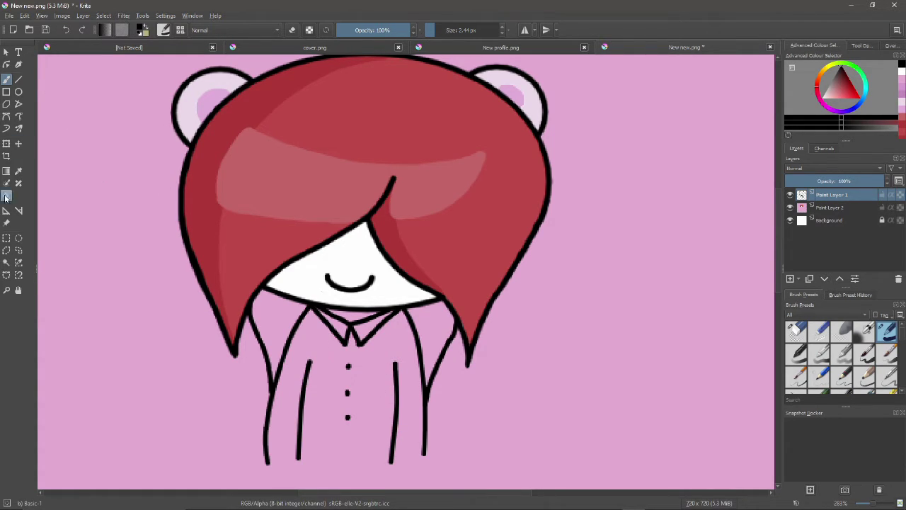
click(18, 171)
click(399, 228)
On Paint Layer 2, fill both hair strands beside the shirt red down to their tips
click(843, 208)
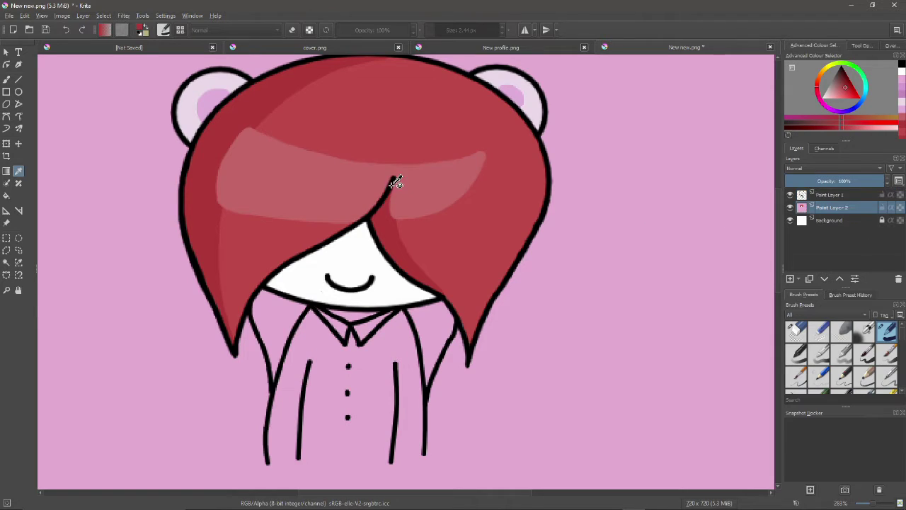
key(b)
key(bracketright)
key(bracketright)
key(bracketright)
mouse_move(258, 294)
mouse_down()
mouse_move(272, 348)
mouse_move(298, 308)
mouse_move(265, 297)
mouse_move(283, 356)
mouse_move(273, 363)
mouse_up()
mouse_move(425, 326)
mouse_down()
mouse_move(419, 318)
mouse_move(437, 310)
mouse_move(447, 330)
mouse_move(429, 360)
mouse_move(421, 327)
mouse_move(433, 362)
mouse_move(430, 355)
mouse_up()
key(bracketleft)
key(bracketleft)
key(bracketleft)
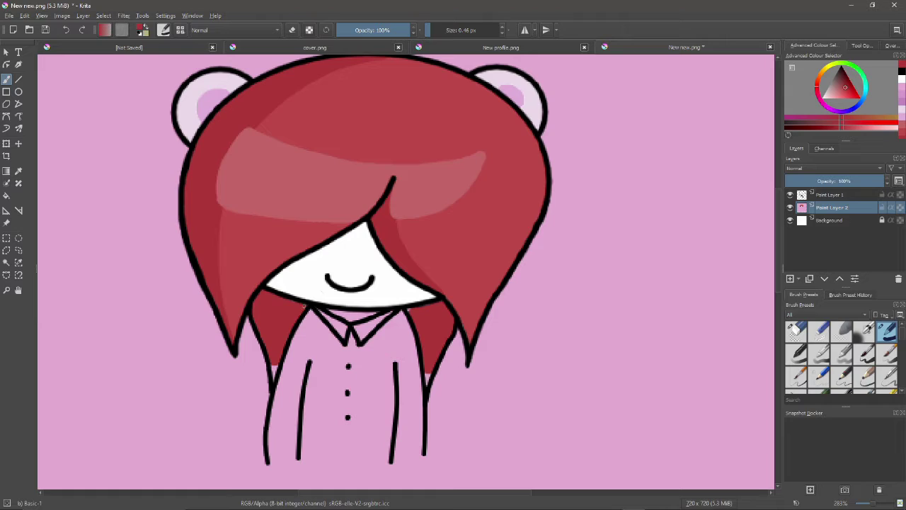
drag(272, 364, 273, 374)
drag(427, 370, 429, 385)
Paint the neck gap under the face white
ctrl+click(396, 294)
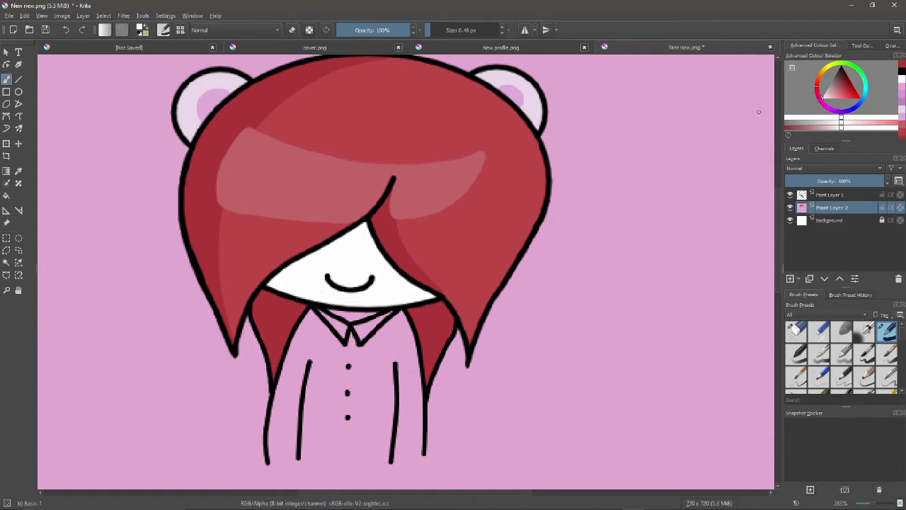
key(bracketright)
key(bracketright)
key(bracketright)
mouse_move(333, 312)
mouse_down()
mouse_move(369, 313)
mouse_move(354, 317)
mouse_up()
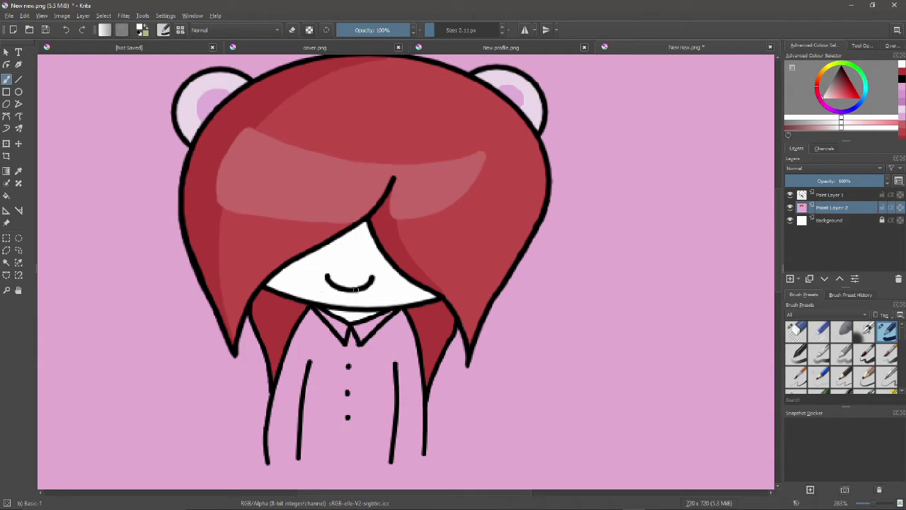
Test cyan and darker teal strokes on the shirt, undoing both
click(867, 93)
click(842, 93)
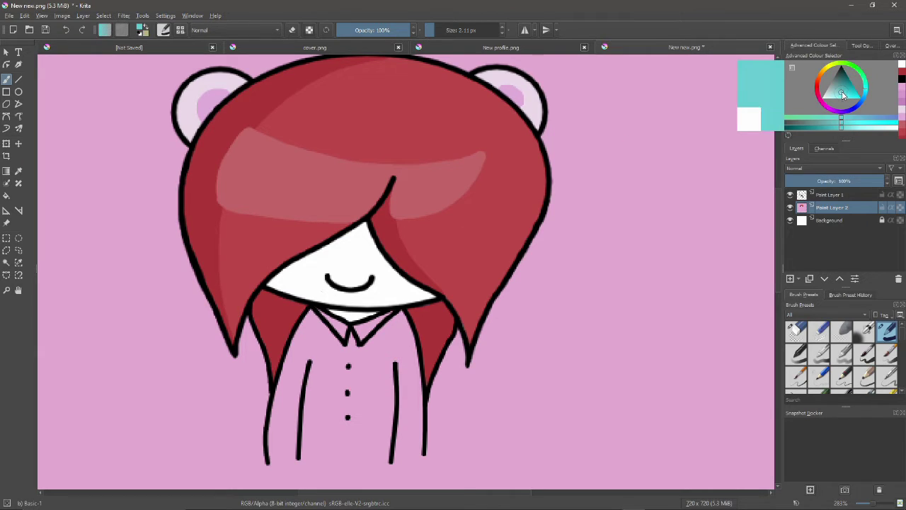
drag(378, 355, 371, 379)
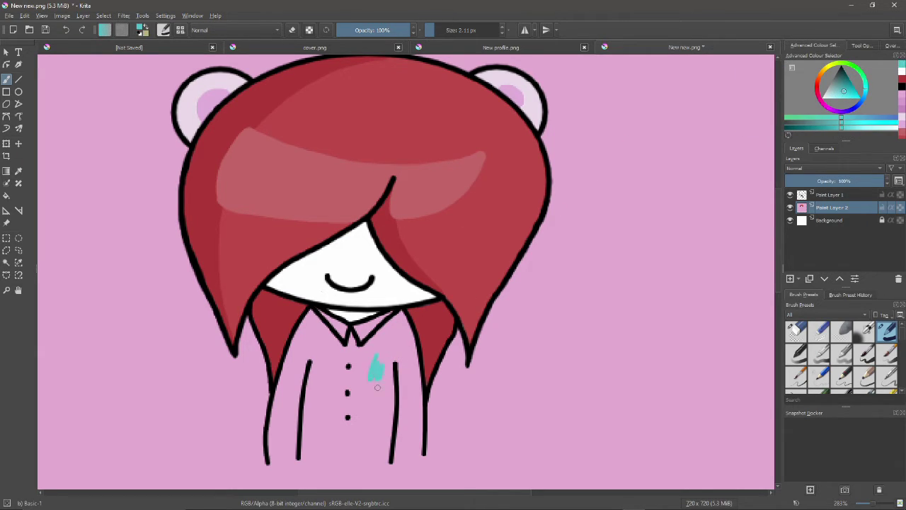
key(ctrl+z)
click(842, 87)
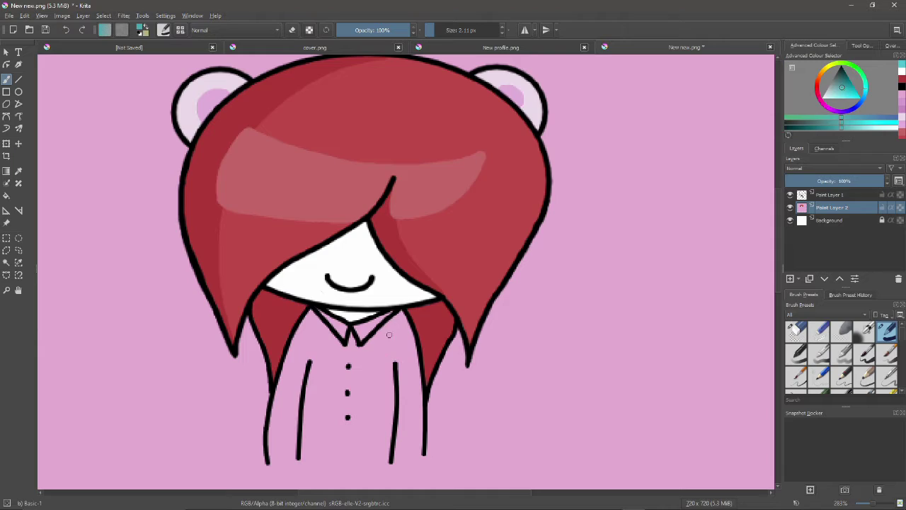
drag(372, 348, 367, 374)
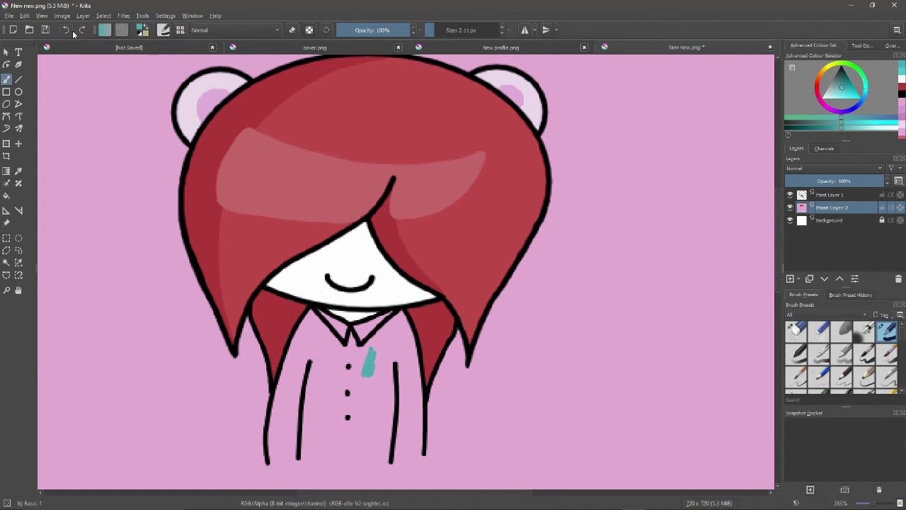
click(65, 30)
Paint the whole shirt light teal with an enlarged brush
click(834, 92)
mouse_move(330, 393)
mouse_down()
mouse_move(348, 363)
mouse_move(330, 368)
mouse_move(295, 419)
mouse_move(279, 415)
mouse_move(312, 340)
mouse_move(368, 375)
mouse_move(406, 461)
mouse_move(413, 404)
mouse_move(397, 320)
mouse_move(352, 338)
mouse_move(335, 360)
mouse_up()
key(bracketright)
key(bracketright)
key(bracketright)
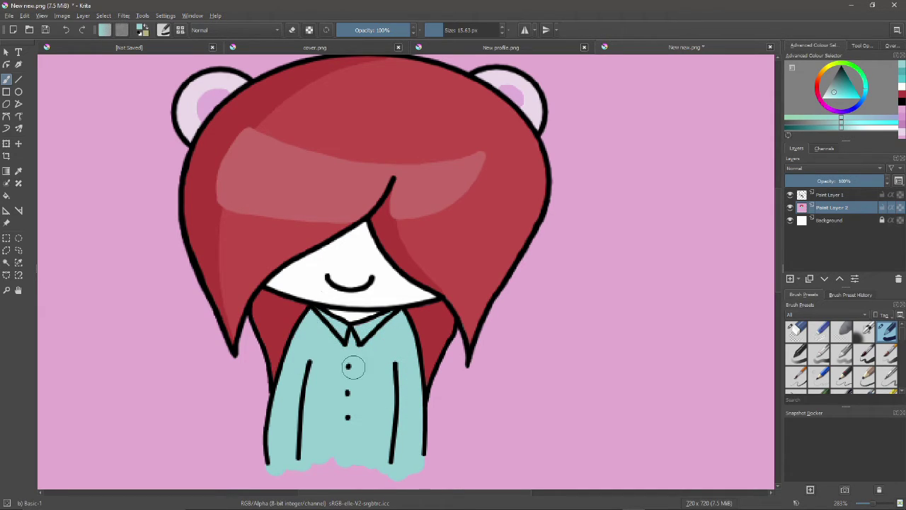
click(836, 90)
click(429, 30)
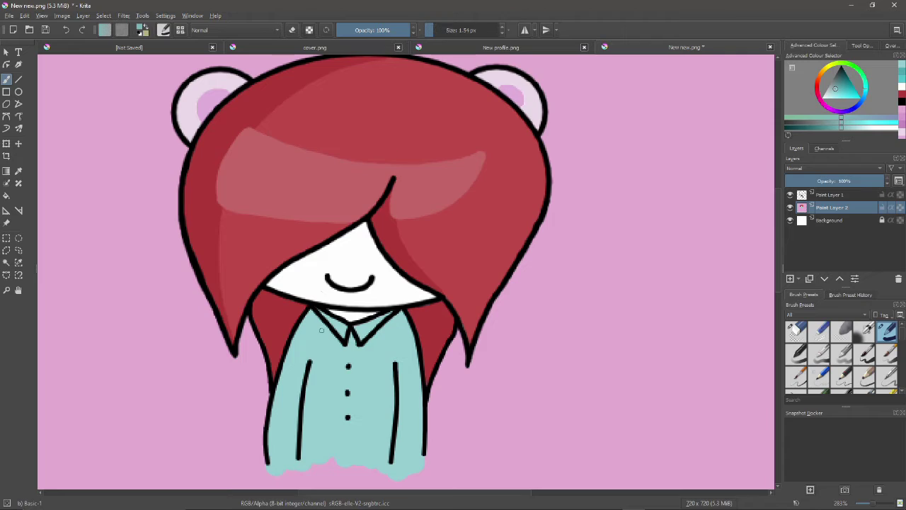
With a 1.54 px darker teal brush, shade both fold lines, the left edge and under the collar
mouse_move(309, 361)
mouse_down()
mouse_move(303, 460)
mouse_move(306, 441)
mouse_up()
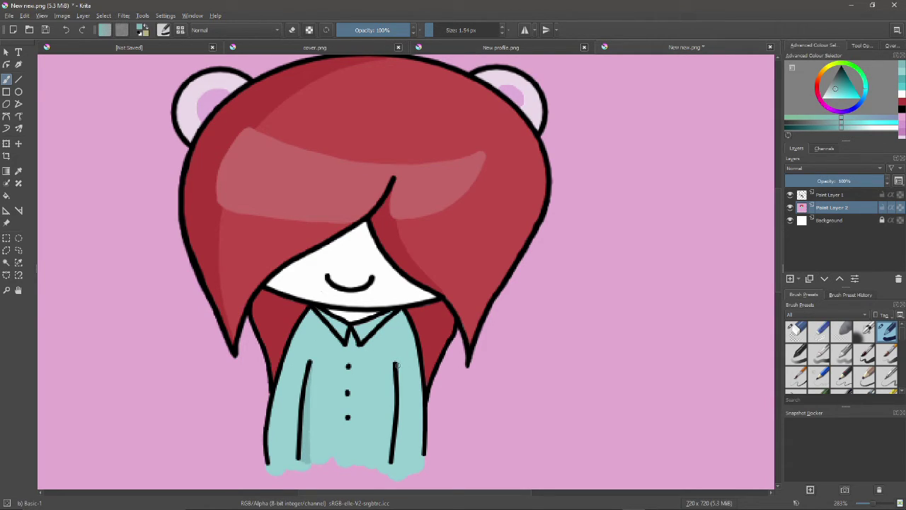
drag(398, 365, 395, 454)
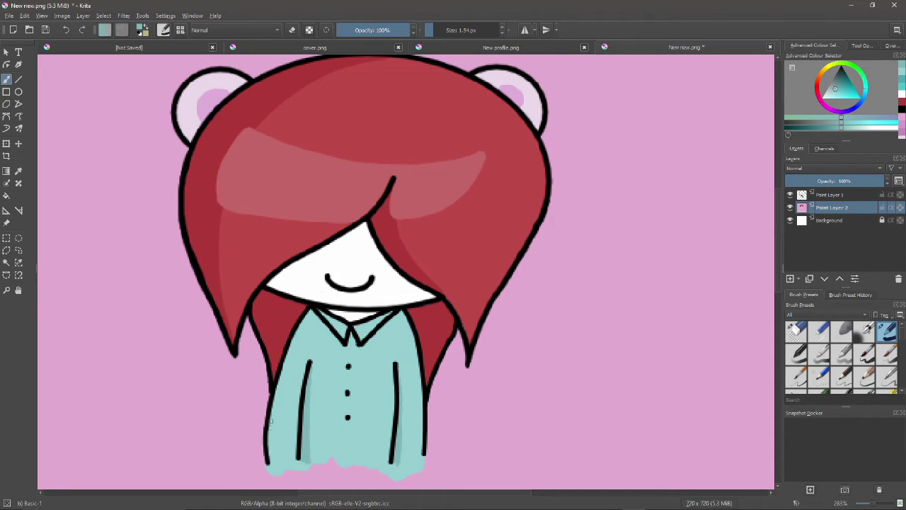
mouse_move(273, 458)
mouse_down()
mouse_move(278, 381)
mouse_move(311, 331)
mouse_move(296, 338)
mouse_move(311, 314)
mouse_move(345, 353)
mouse_move(359, 354)
mouse_move(407, 317)
mouse_move(398, 311)
mouse_move(358, 349)
mouse_move(334, 339)
mouse_move(338, 324)
mouse_move(338, 333)
mouse_up()
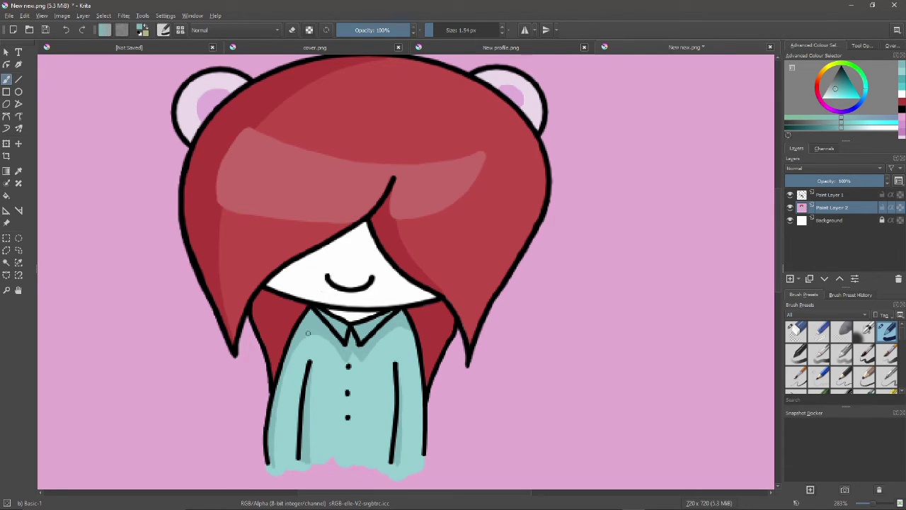
drag(391, 328, 410, 333)
key(minus)
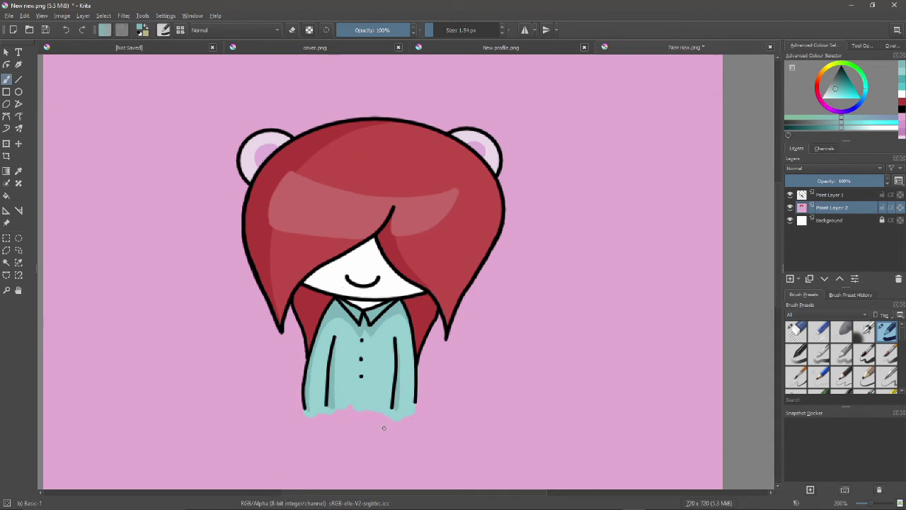
key(plus)
key(plus)
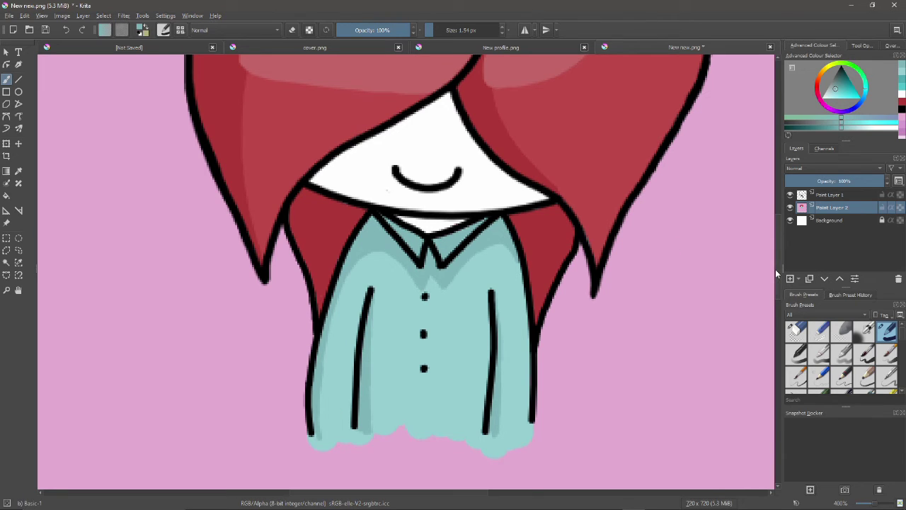
mouse_move(776, 269)
mouse_down()
mouse_move(774, 231)
mouse_move(774, 262)
mouse_up()
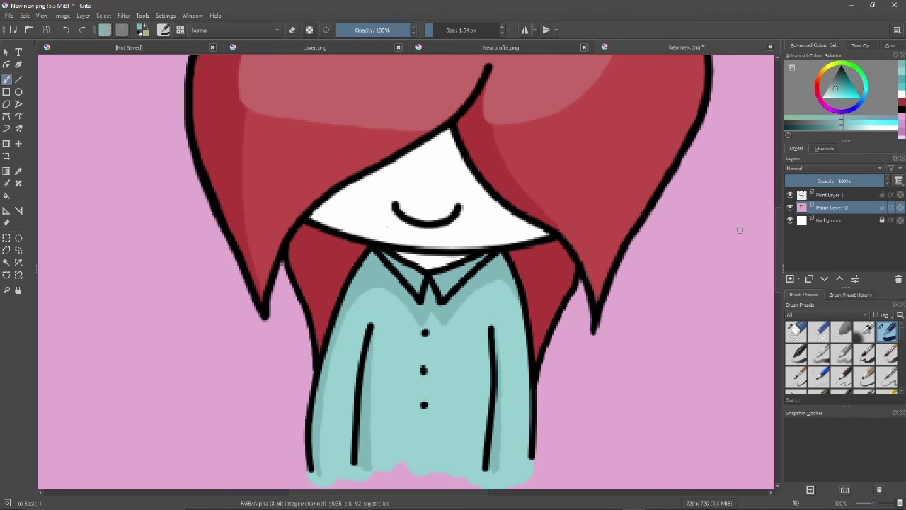
scroll(740, 230, down, 5)
scroll(626, 254, right, 4)
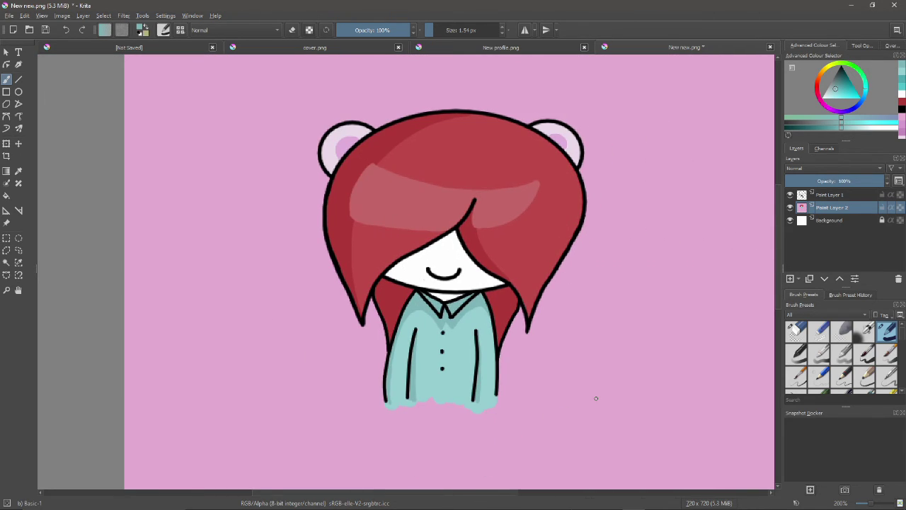